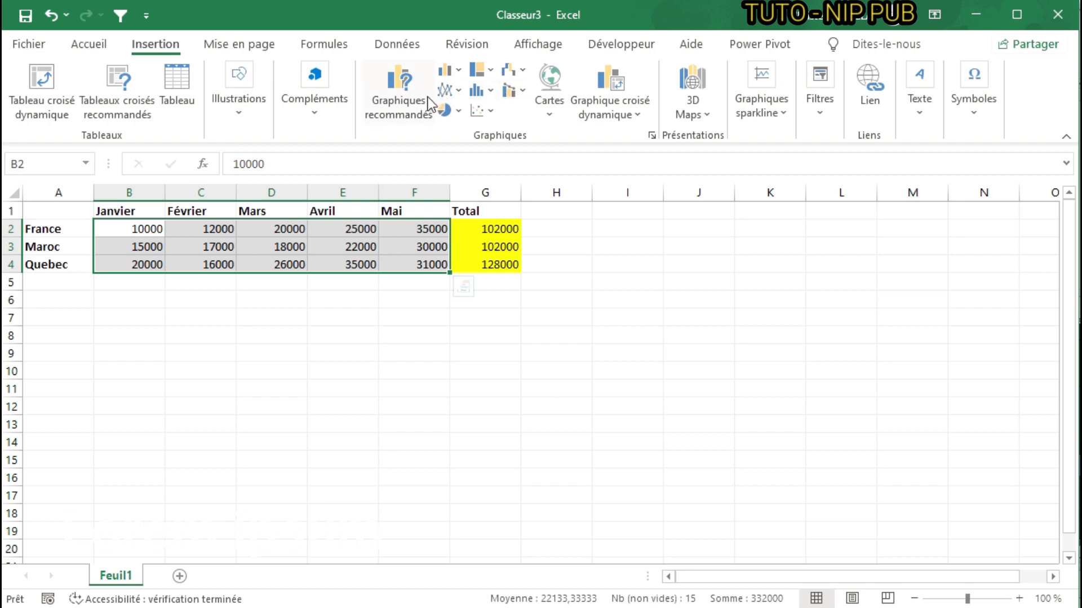
- Preview the recommended charts for the range B2:F4, including Barres groupées, Histogramme groupé, Courbe, Barres empilées 100 % and Entonnoir
left_click(395, 83)
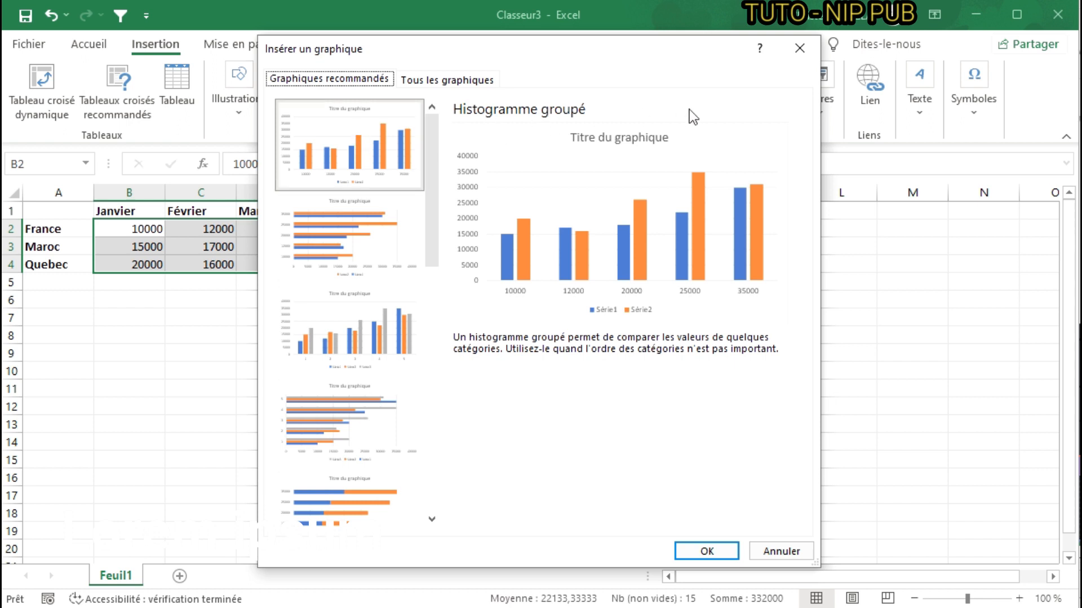
left_click(397, 226)
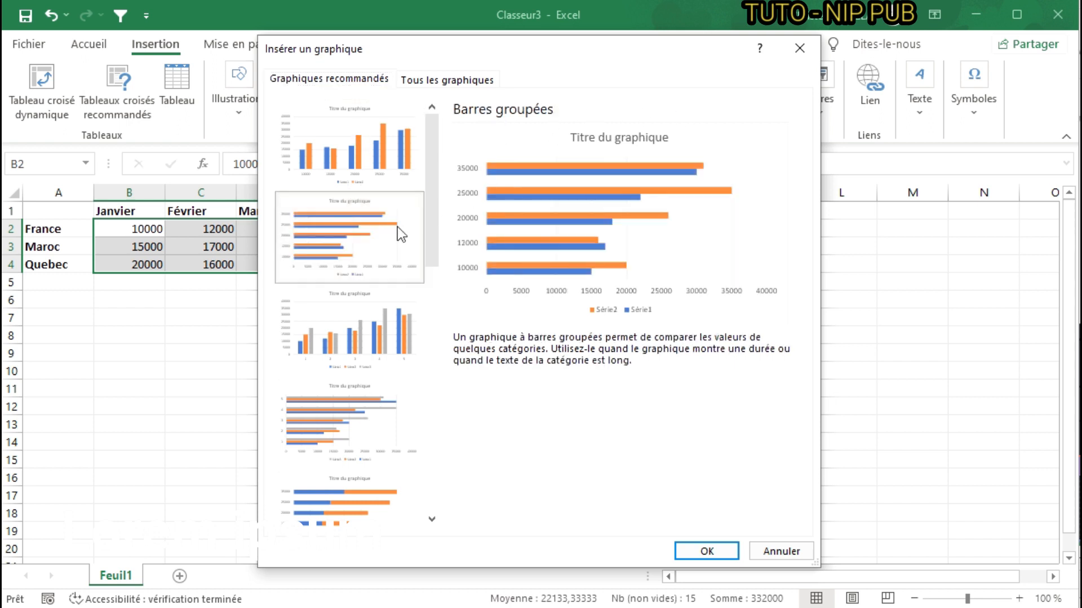
left_click(361, 338)
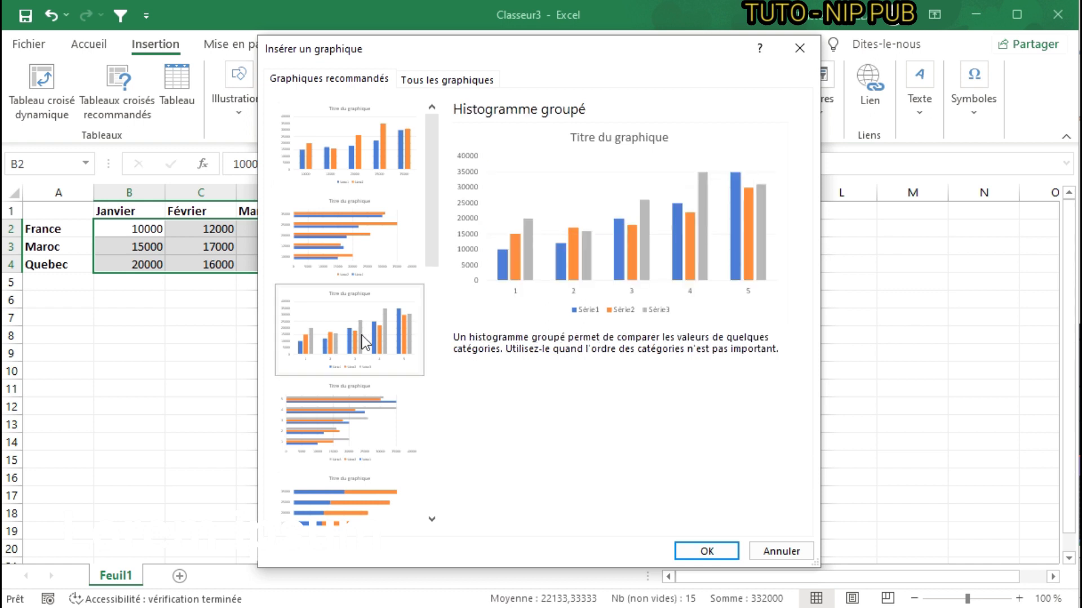
scroll(360, 355, "down", 3)
scroll(360, 354, "down", 1)
scroll(344, 236, "up", 1)
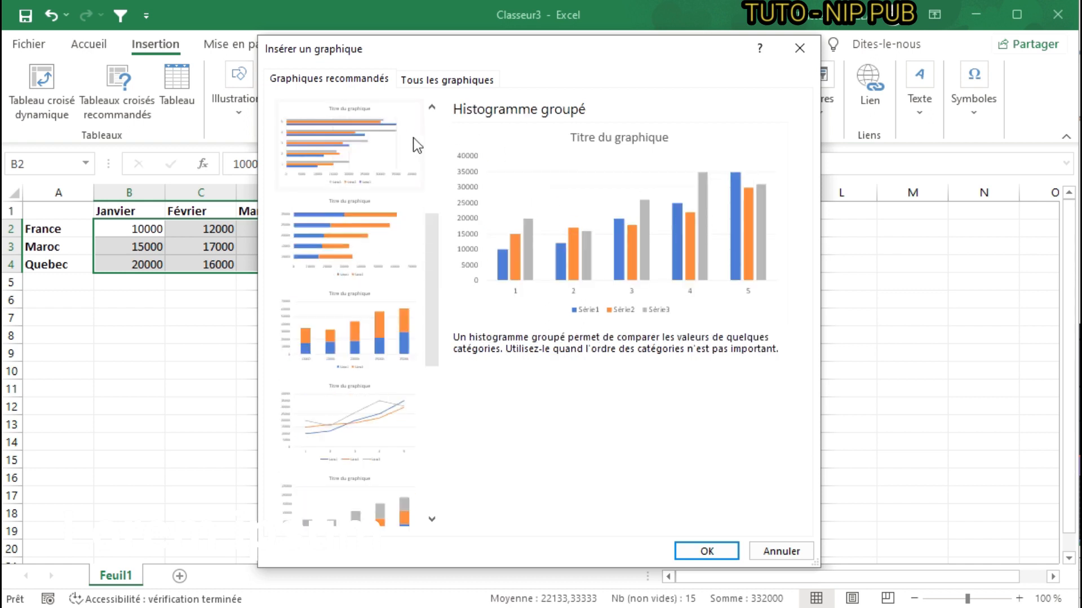
scroll(411, 152, "up", 1)
left_click(350, 144)
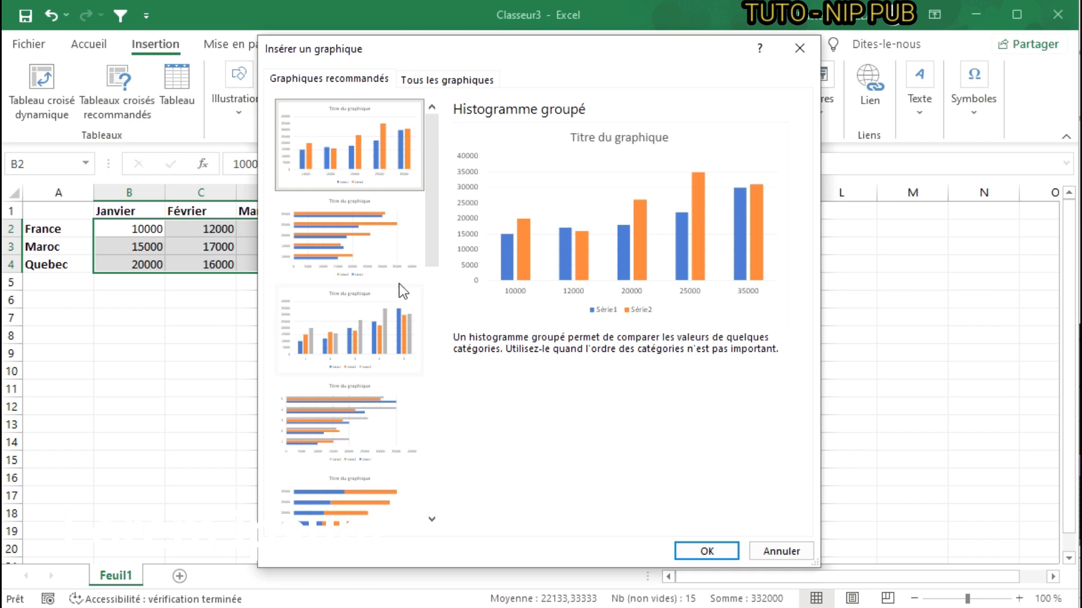
left_click(369, 319)
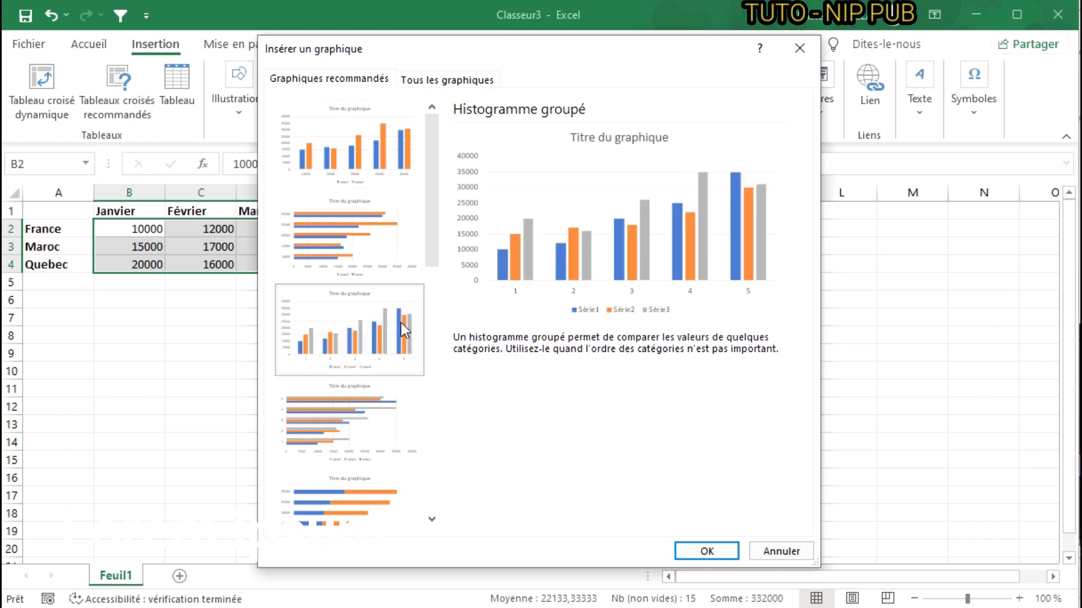
scroll(362, 225, "down", 3)
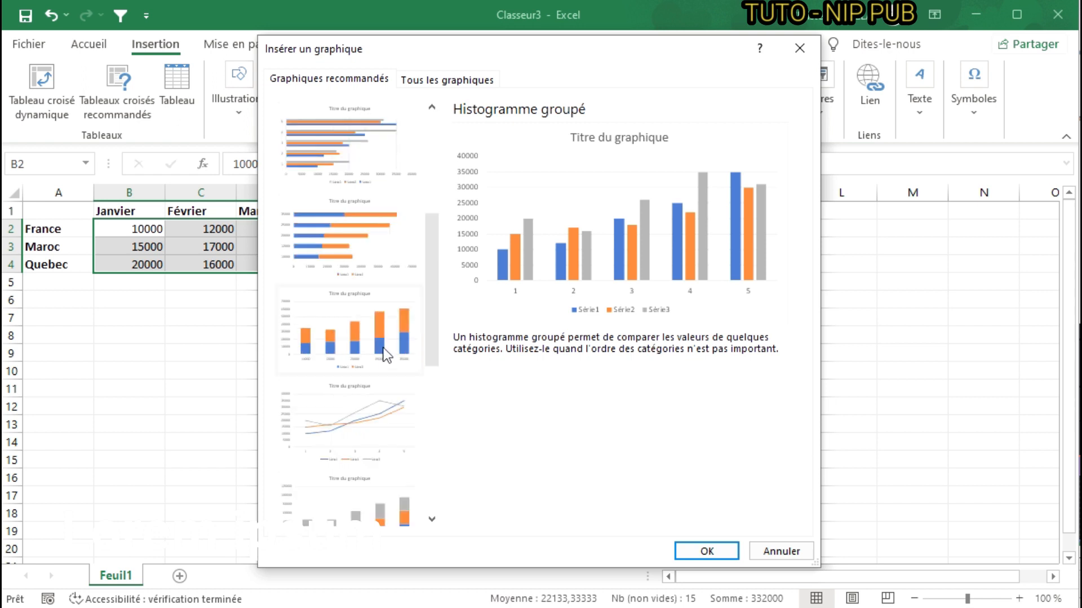
left_click(378, 410)
scroll(395, 361, "down", 4)
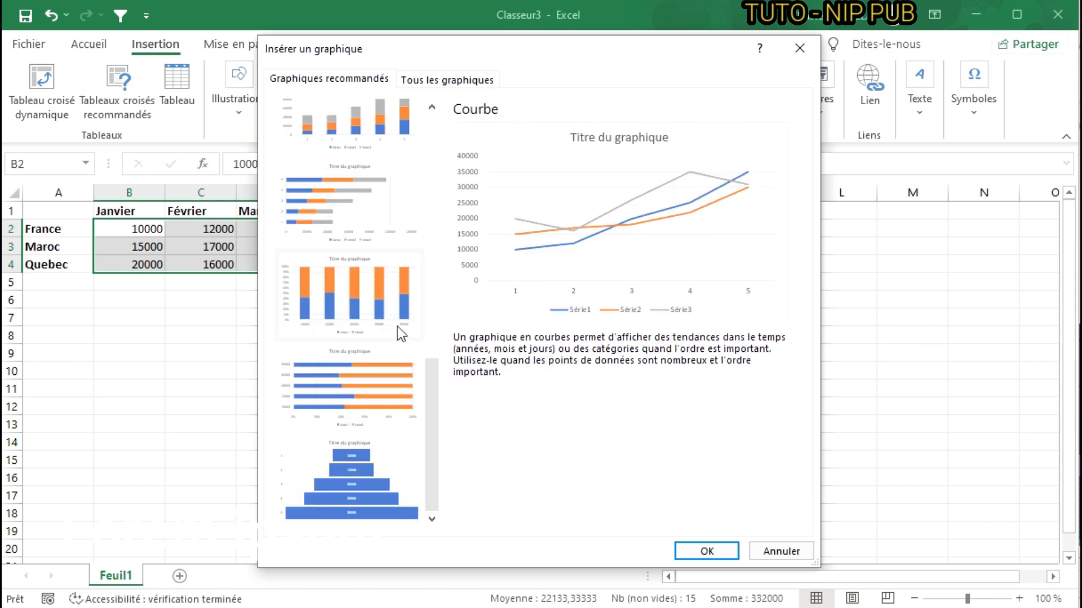
left_click(364, 394)
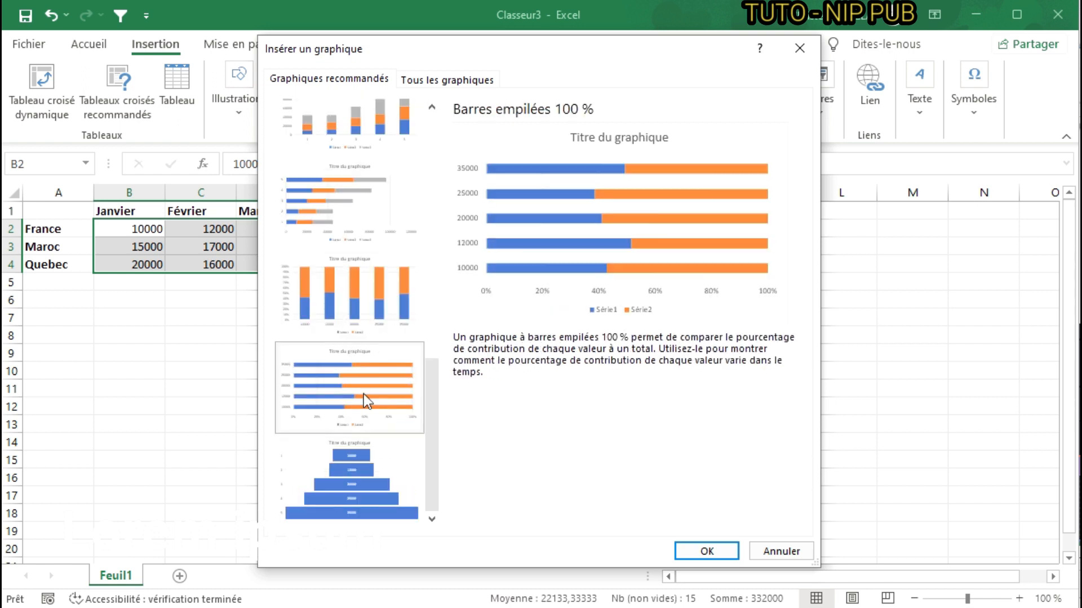
left_click(359, 455)
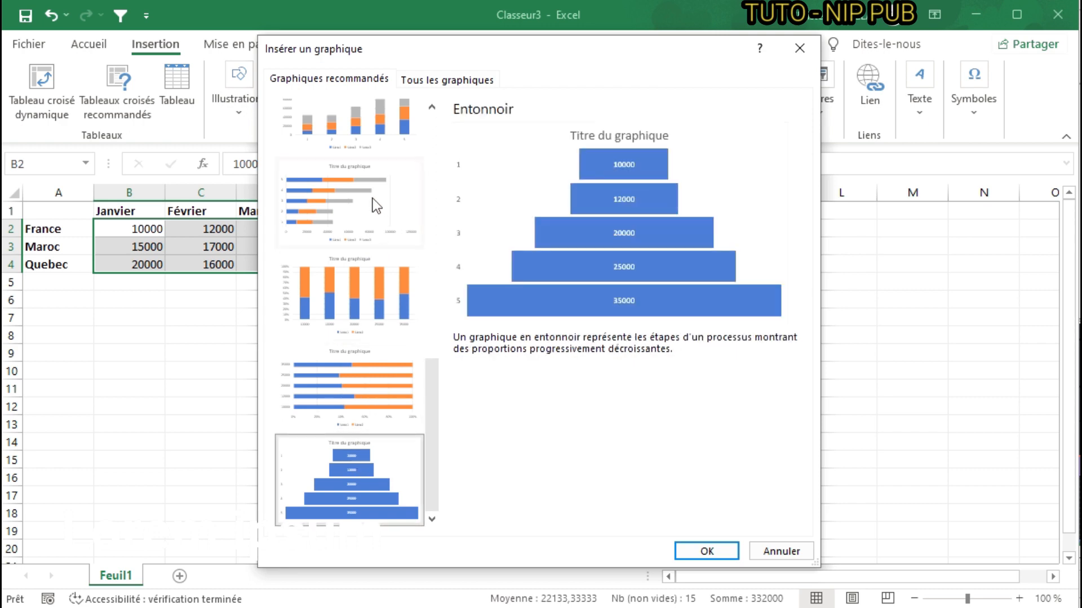
- Insert the recommended three-series Histogramme groupé chart for the range B2:F4
scroll(373, 198, "up", 5)
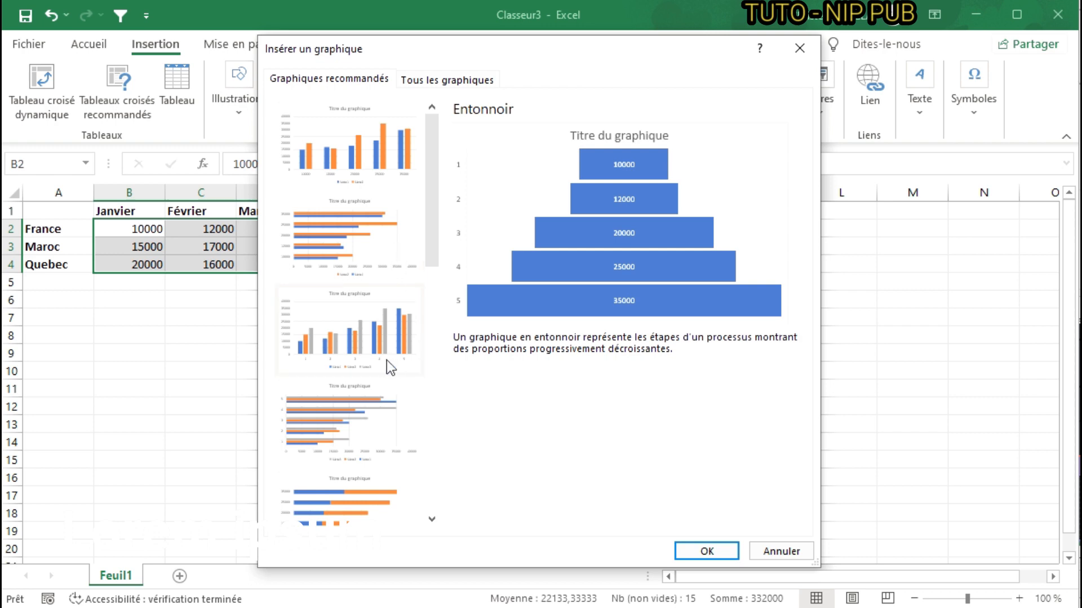
left_click(373, 325)
left_click(707, 551)
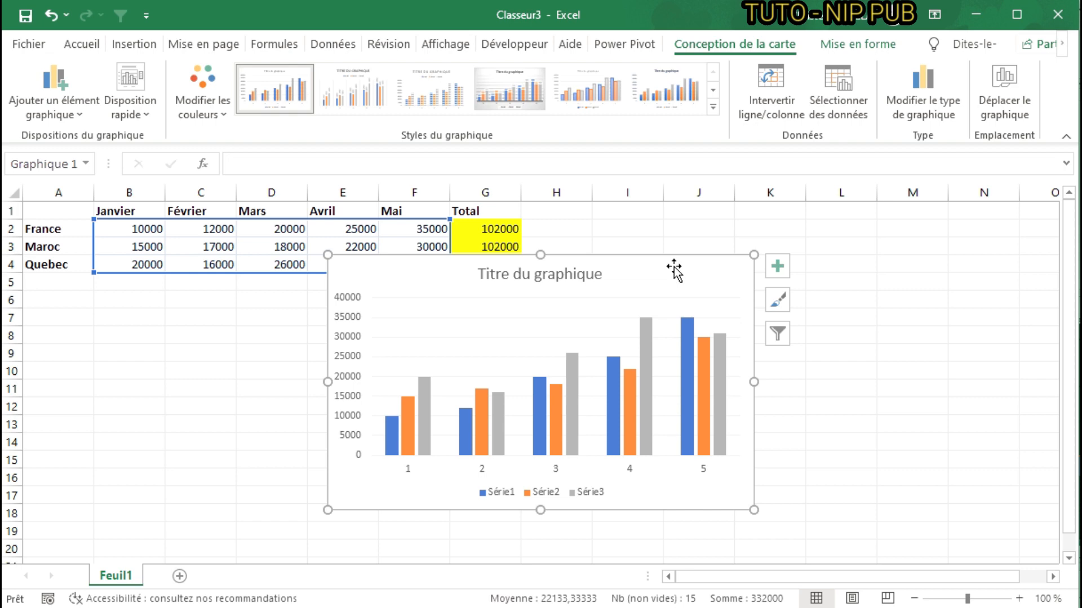
- Move the chart directly below the data table and delete it from the sheet
mouse_move(664, 268)
left_mouse_down()
mouse_move(657, 227)
mouse_move(734, 283)
mouse_move(672, 250)
left_mouse_up()
mouse_move(632, 391)
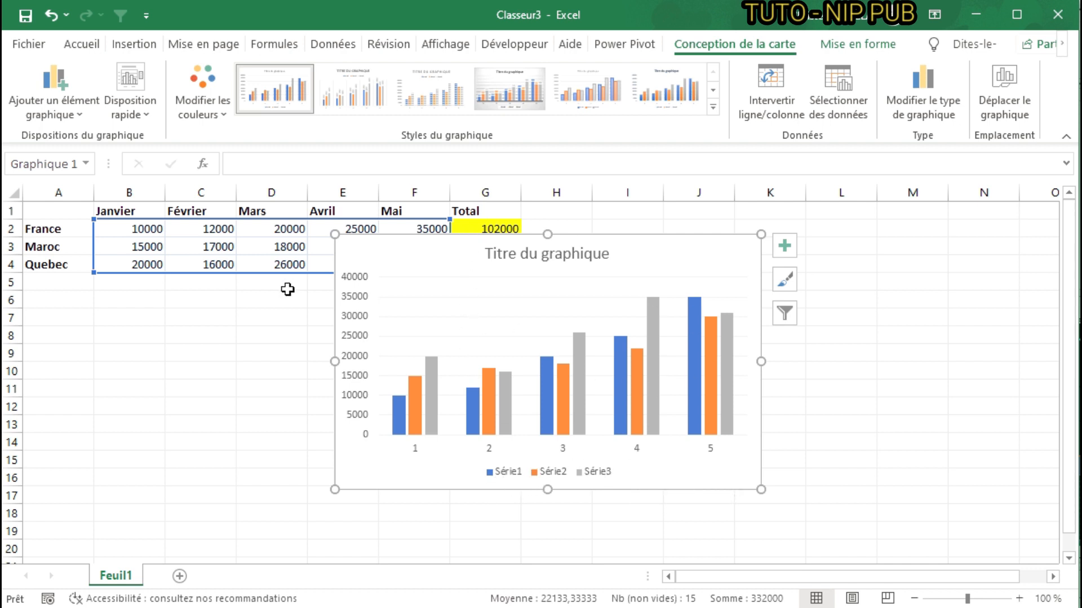
left_click_drag(420, 251, 140, 304)
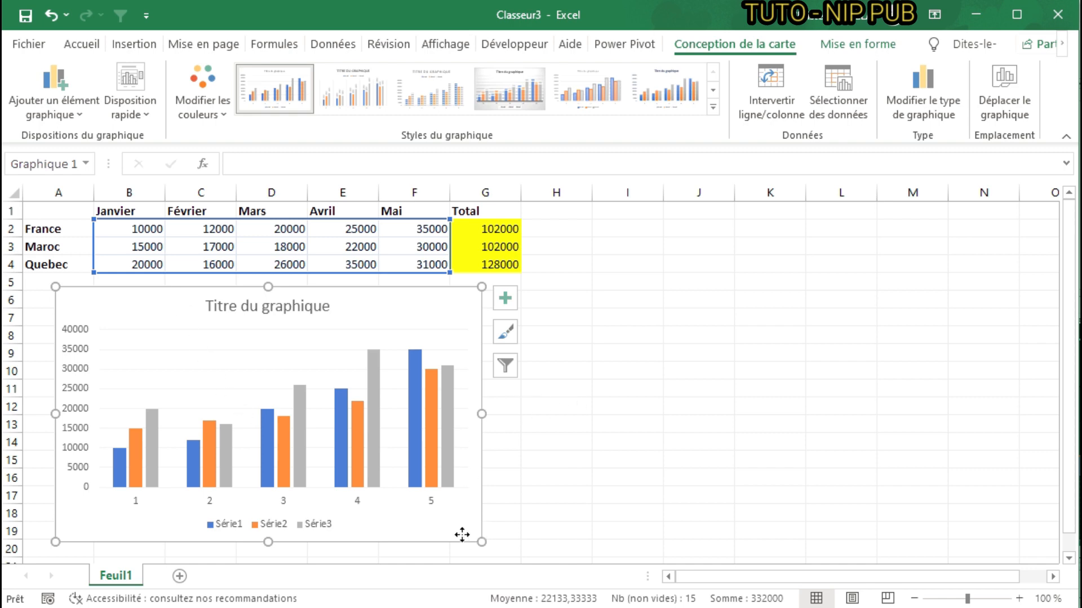
key("Delete")
left_click(342, 388)
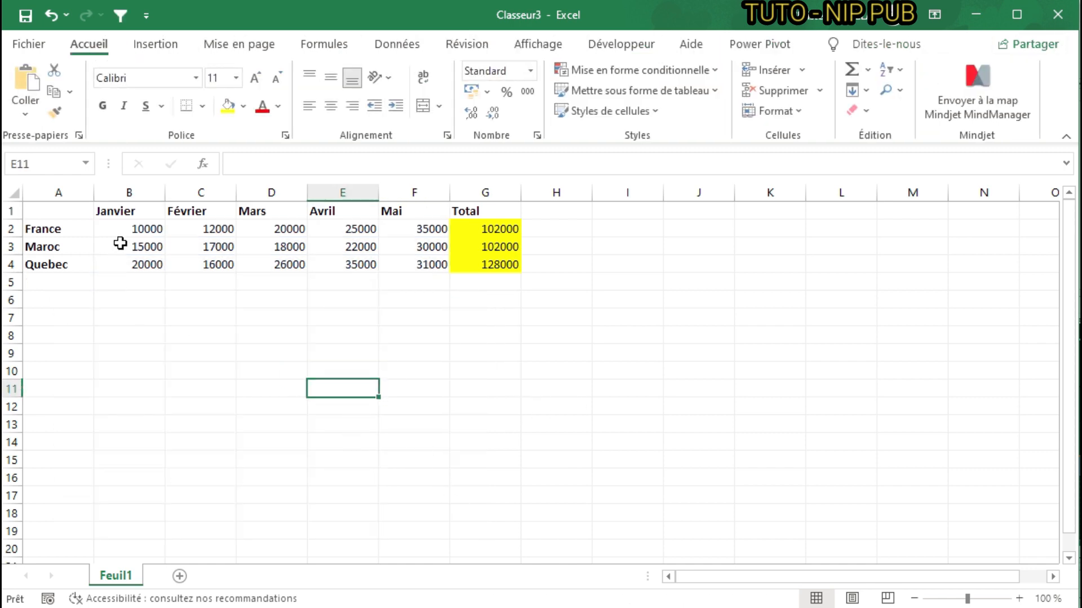
- Insert the recommended Histogramme empilé chart from the range A2:F4, which includes the country names
left_click(49, 225)
left_click_drag(49, 226, 425, 263)
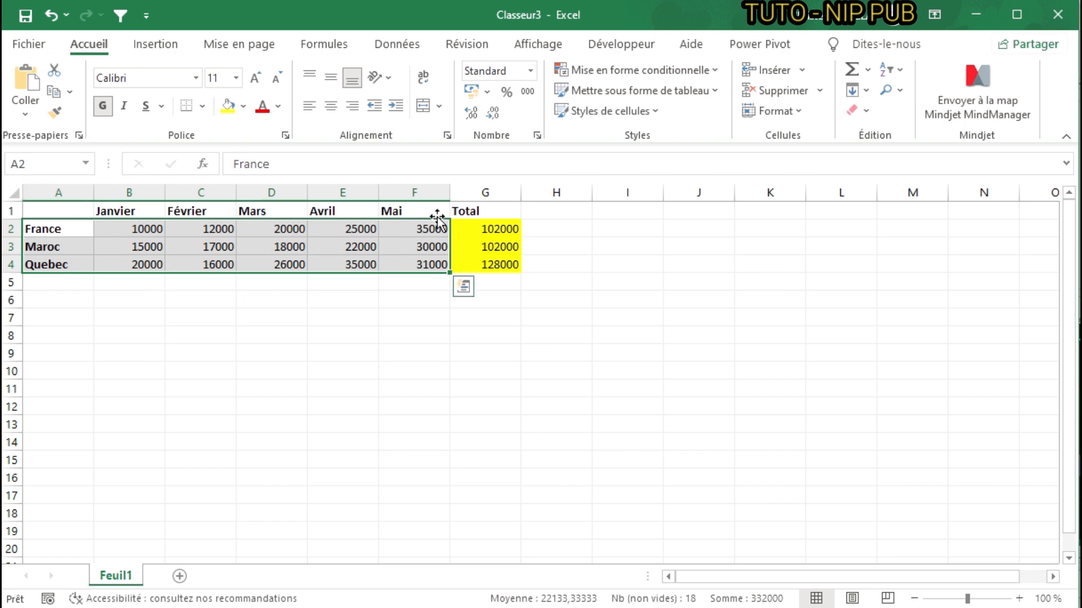
left_click(156, 44)
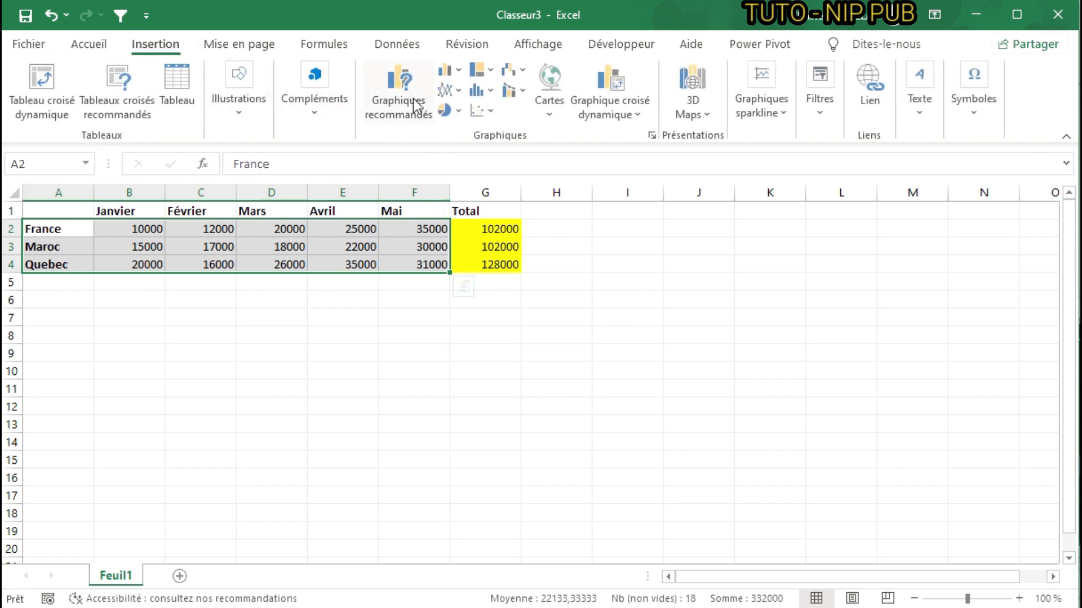
left_click(398, 93)
scroll(395, 341, "down", 5)
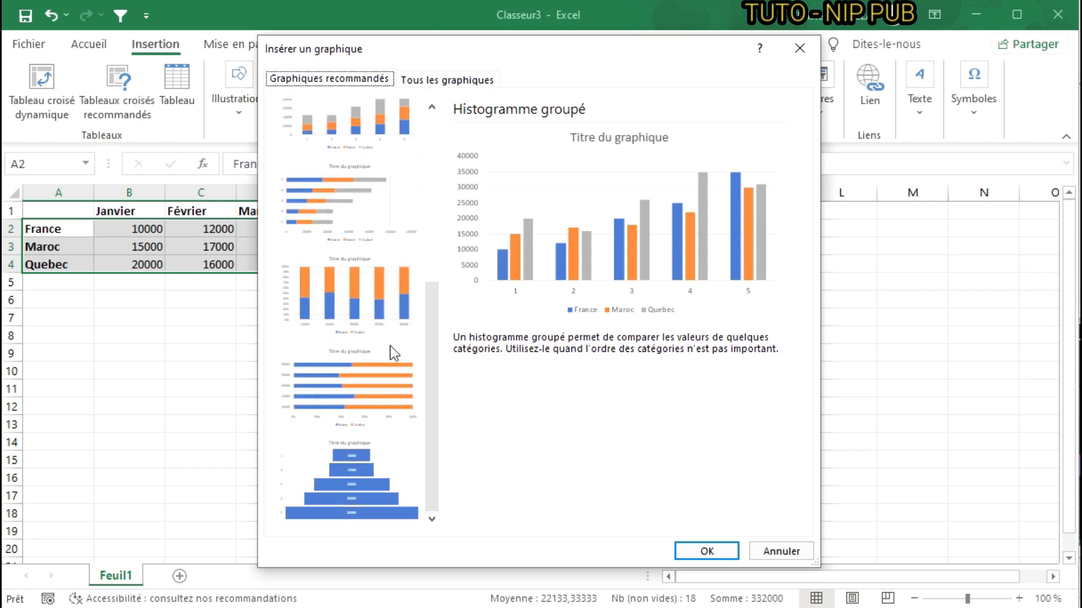
scroll(372, 271, "up", 5)
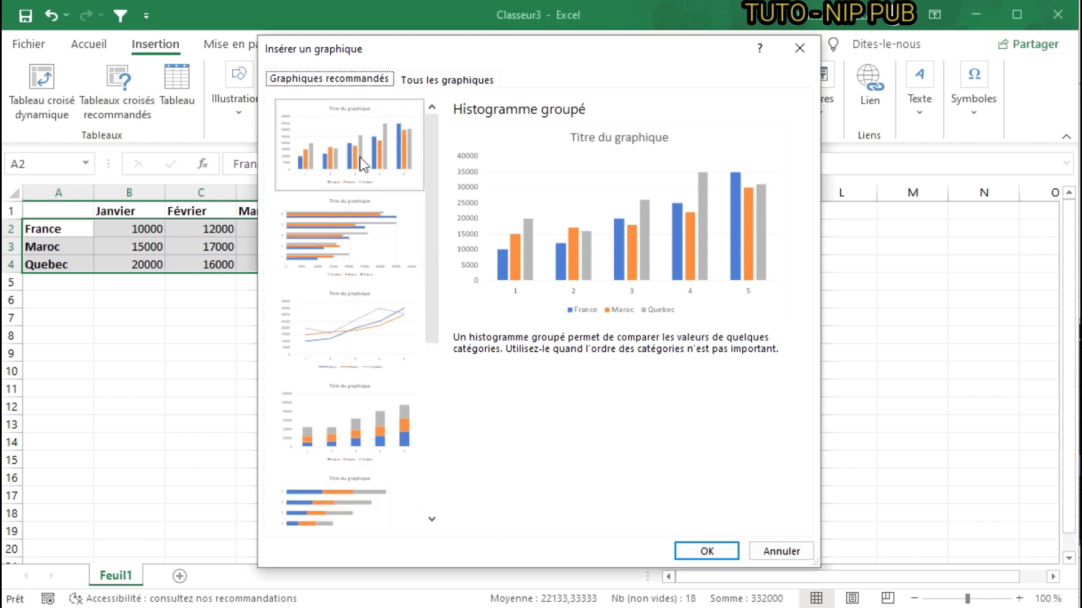
left_click(365, 424)
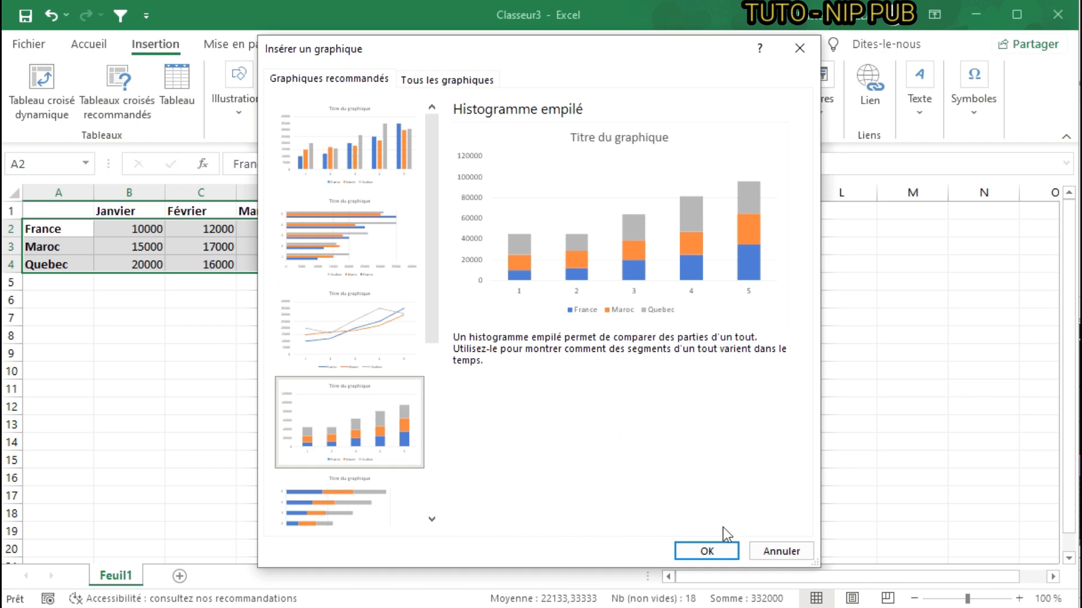
left_click(704, 551)
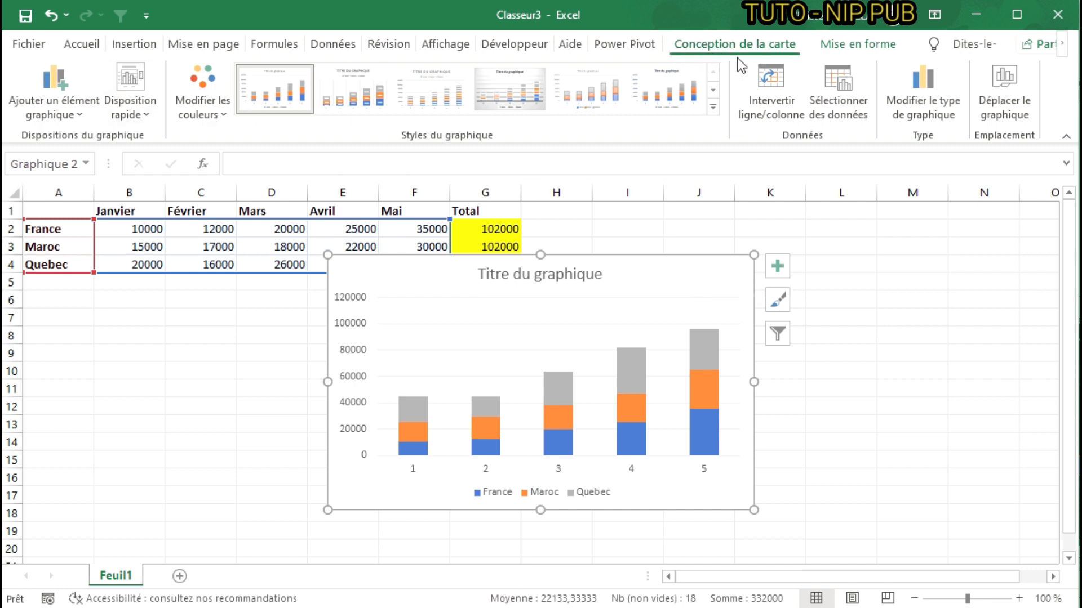
- Change the stacked chart's type to Histogramme groupé, keeping the countries as the series
left_click(934, 86)
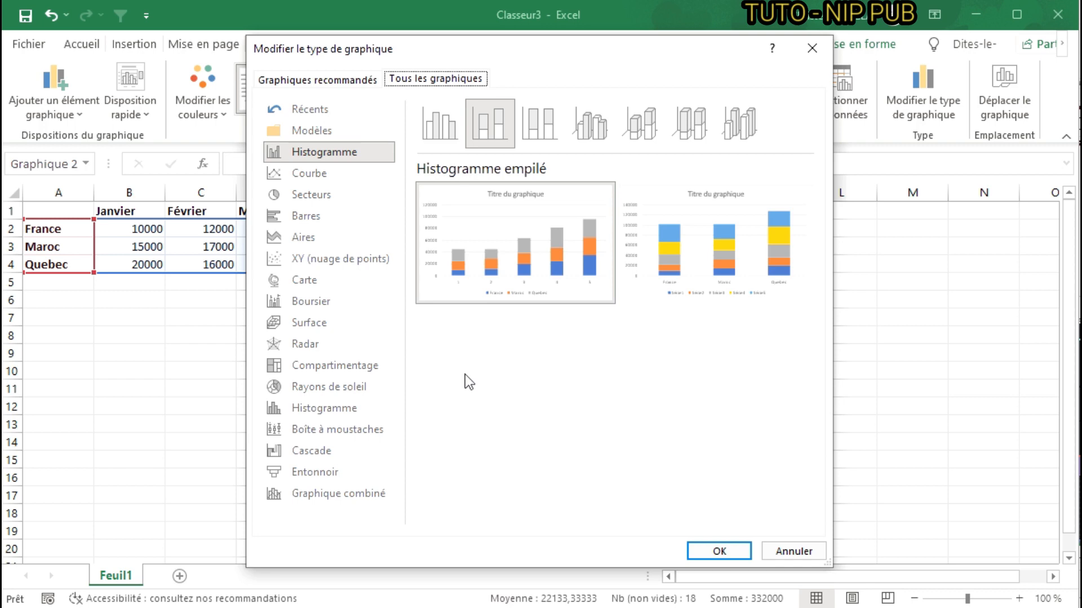
left_click(436, 131)
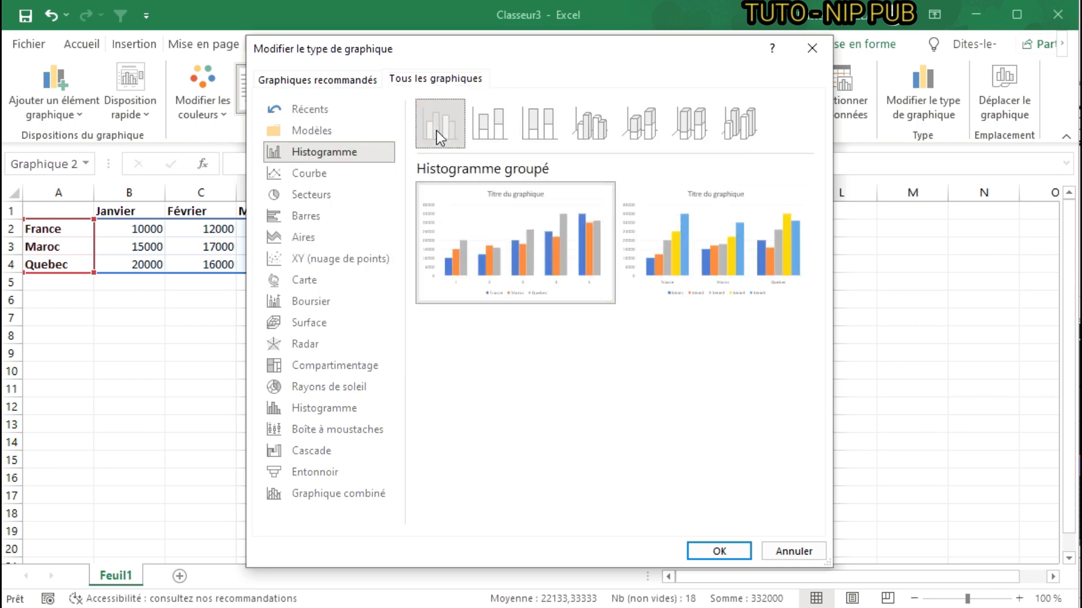
left_click(713, 545)
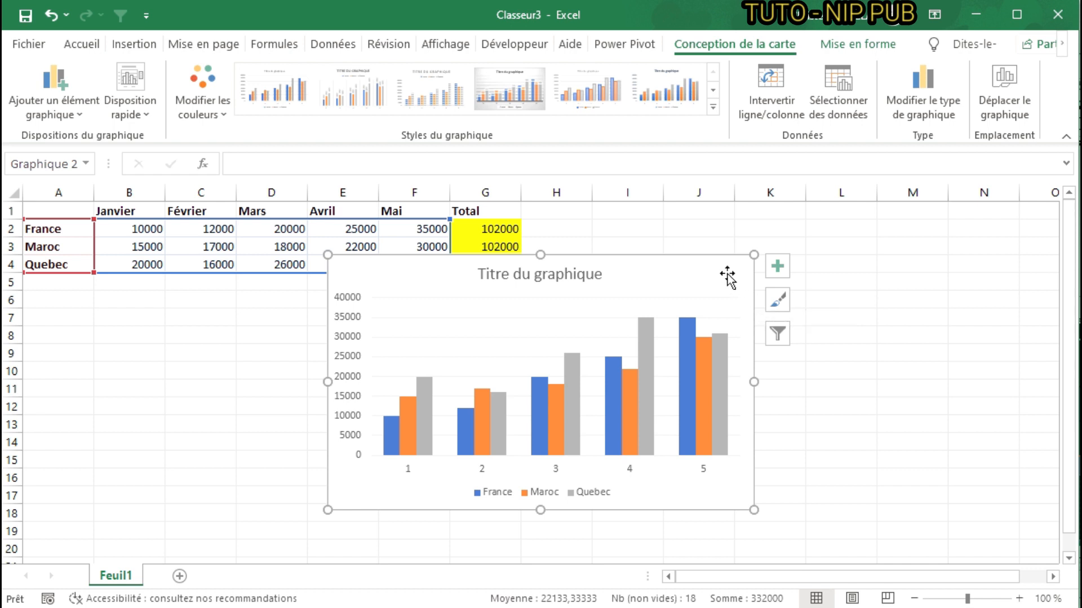
- Move the clustered chart down clear of the data table and delete it
left_click_drag(723, 275, 683, 303)
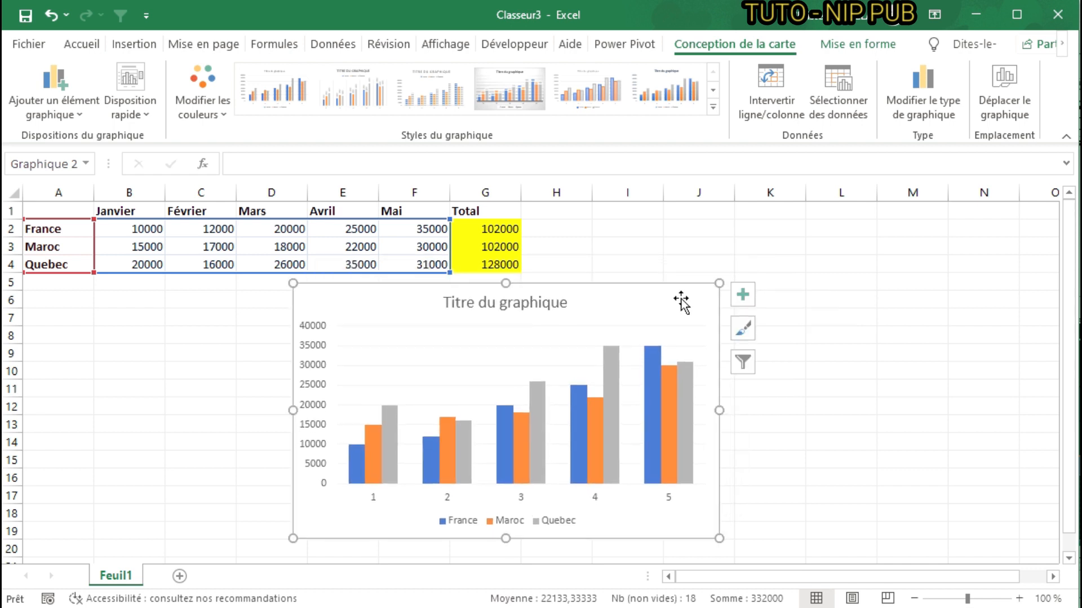
key("Delete")
left_click(656, 282)
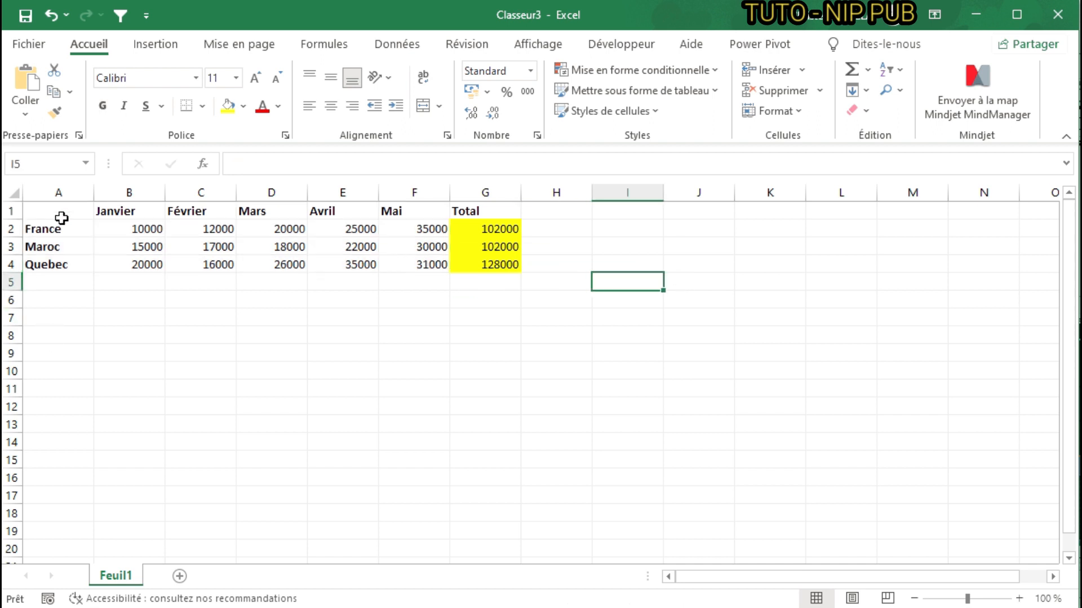
- Insert a 2D clustered column chart (Histogramme 2D) from the range A2:G4, including the totals
left_click_drag(59, 229, 489, 260)
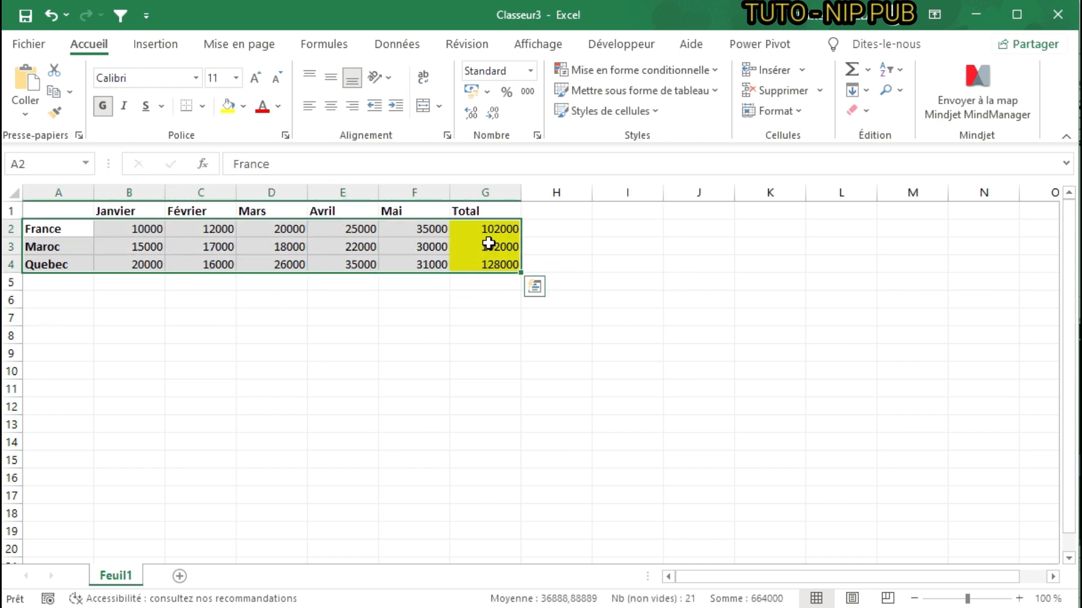
left_click(171, 47)
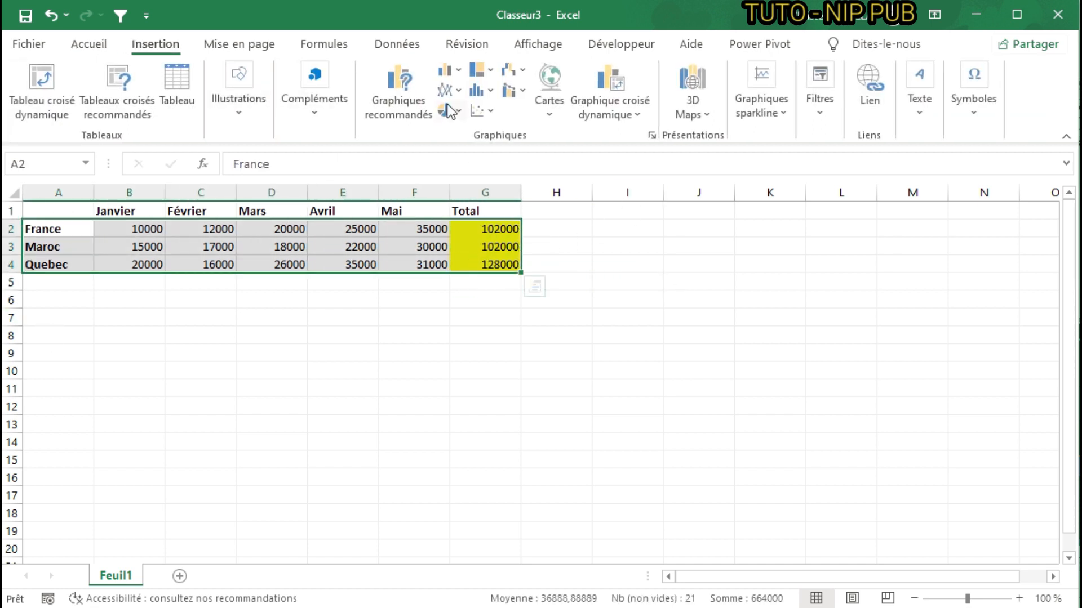
left_click(461, 71)
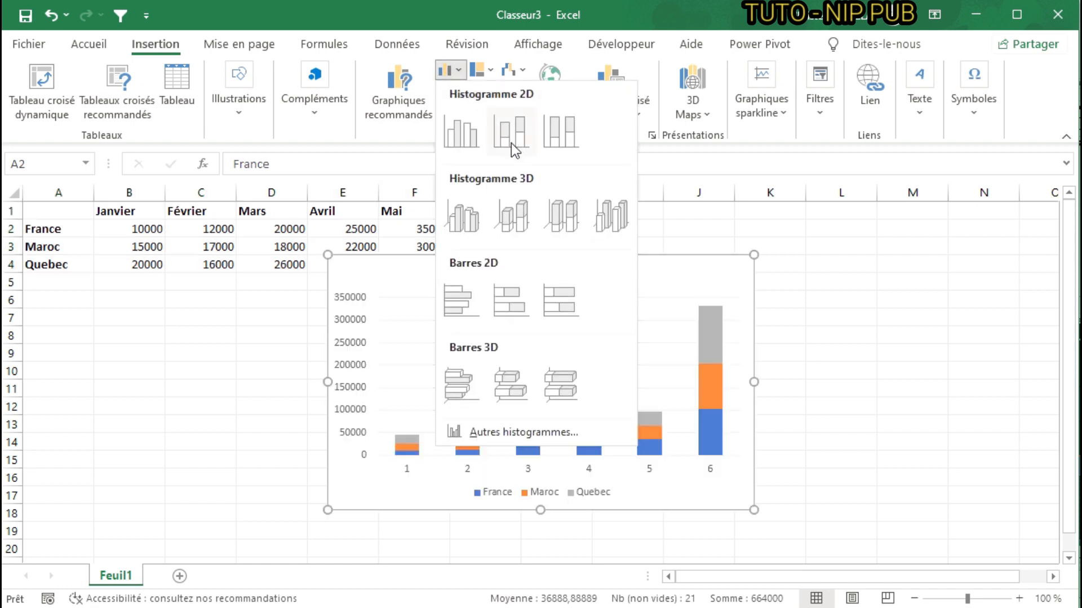
left_click(470, 137)
left_click(836, 493)
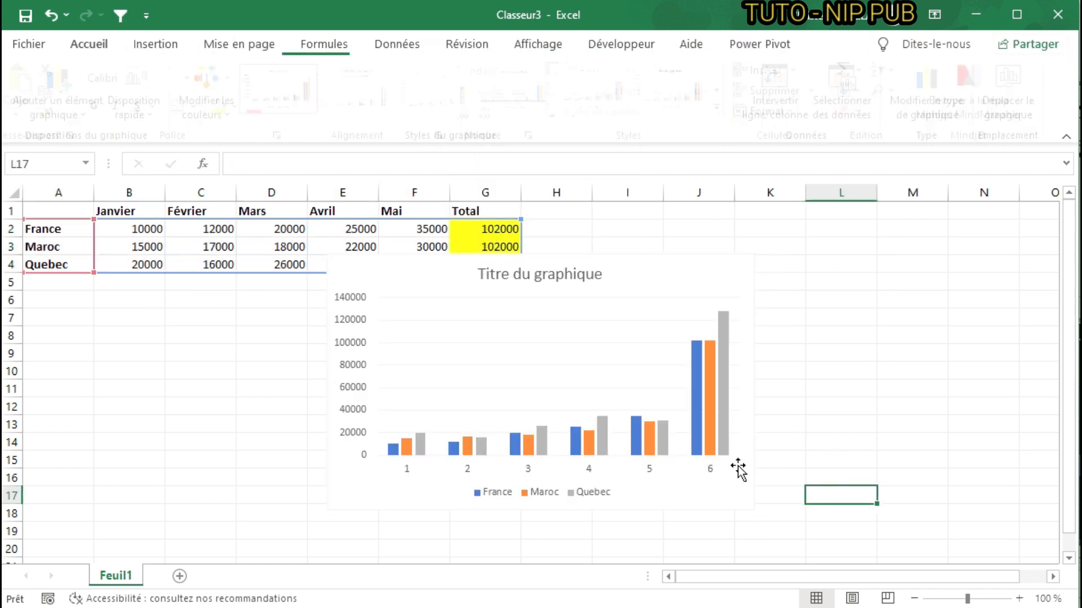
- Delete the chart that includes the totals from the sheet
left_click(542, 434)
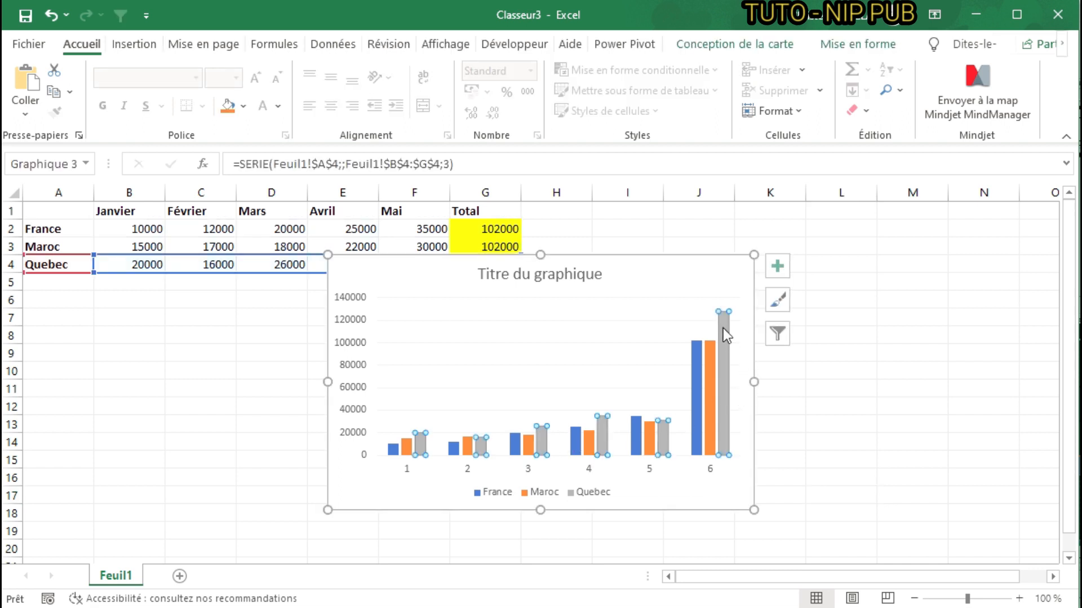
left_click_drag(686, 282, 711, 335)
key("Delete")
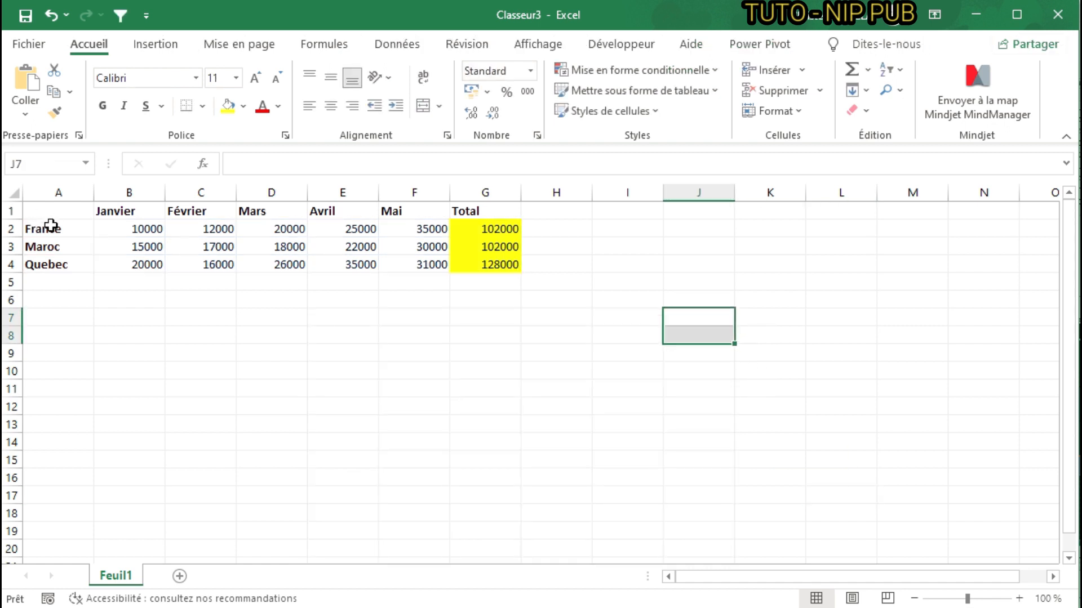
- Create a clustered Histogramme 2D chart from the country names, monthly values and totals in A2:G4
left_click_drag(50, 225, 475, 261)
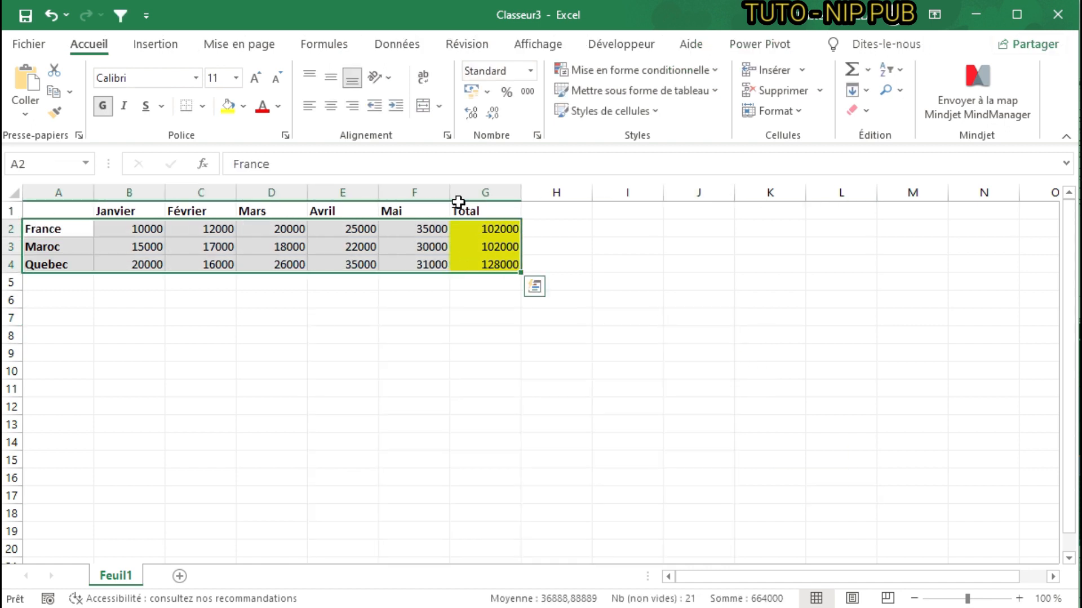
left_click(156, 45)
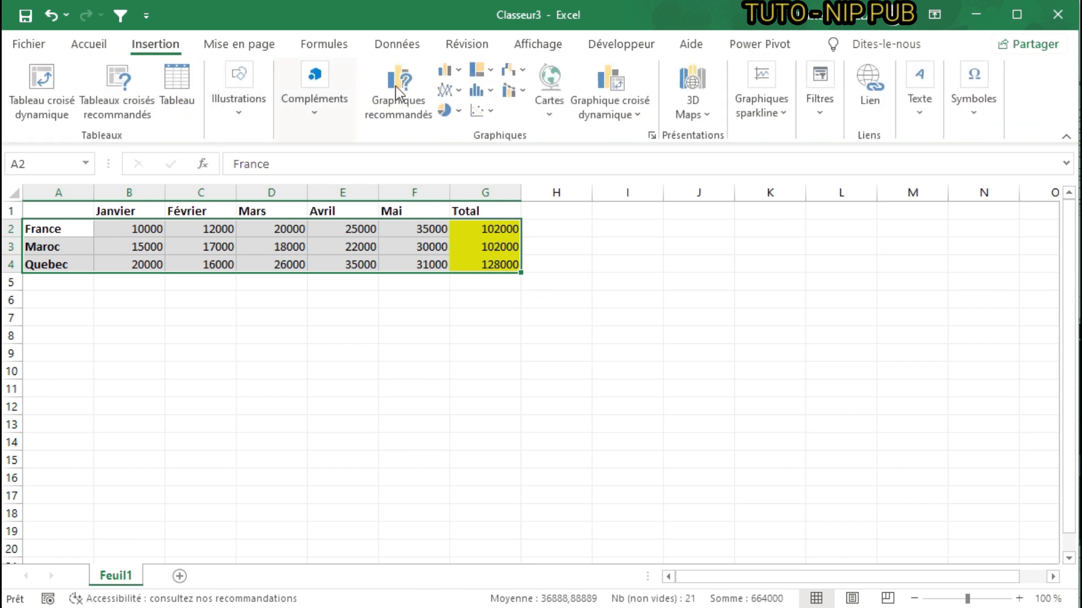
left_click(455, 68)
left_click(474, 131)
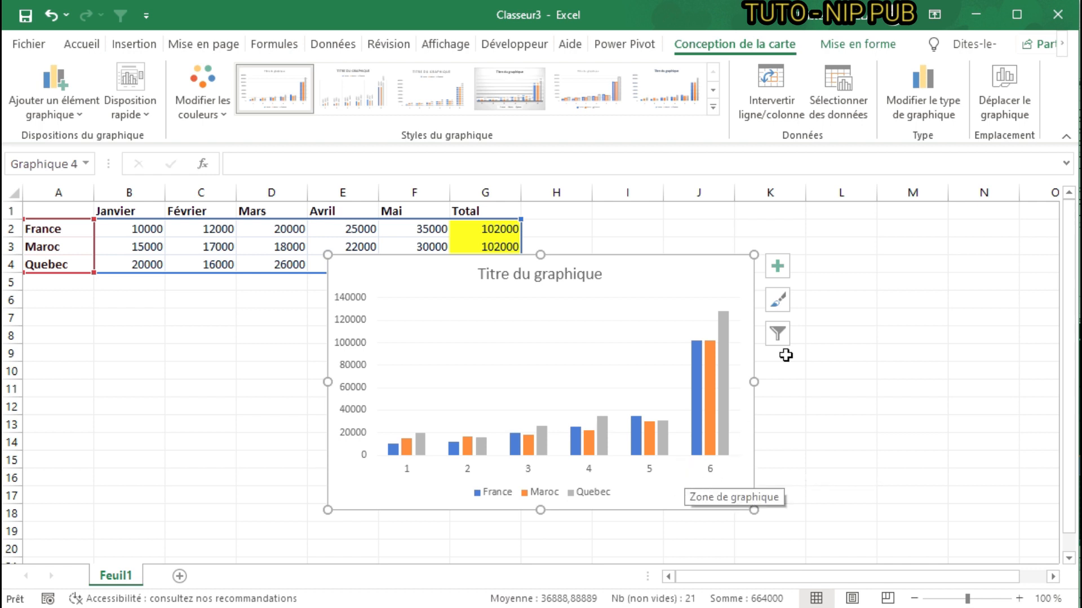
- Examine the available chart elements for the clustered chart, including the Courbe de tendance options, and close the list without changing any
left_click(777, 267)
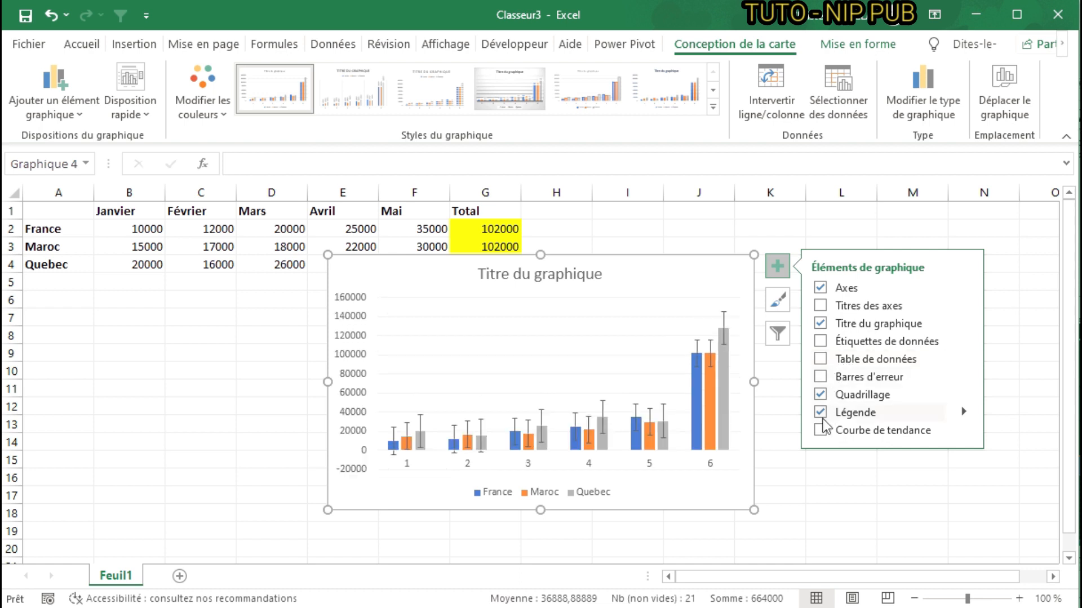
left_click(967, 432)
left_click(967, 432)
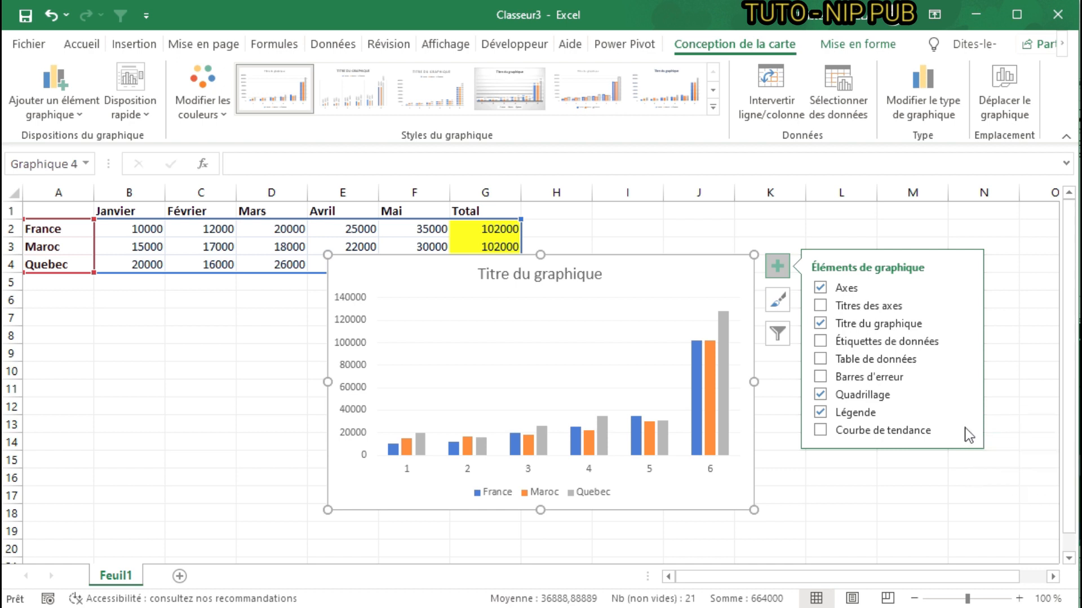
left_click(967, 431)
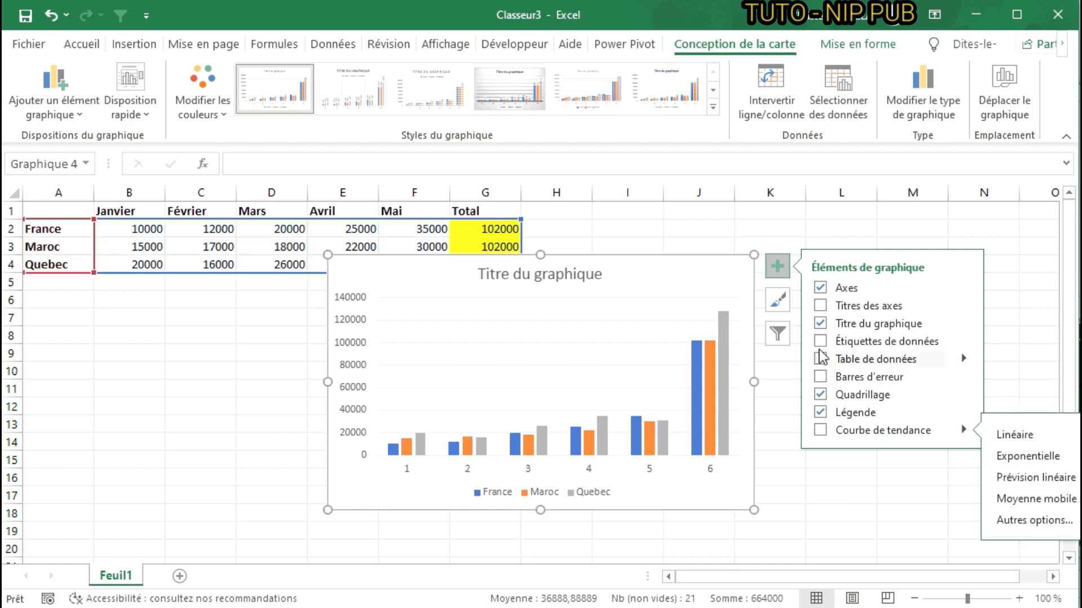
left_click(763, 482)
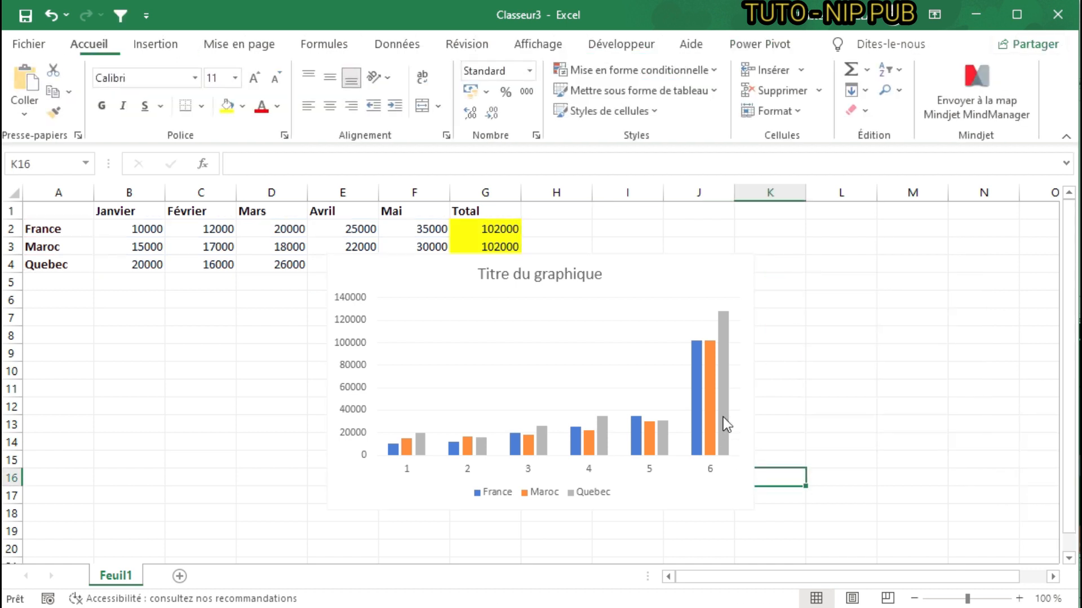
- Reselect the chart and look over its Mise en forme commands, returning to the chart design commands
left_click(685, 275)
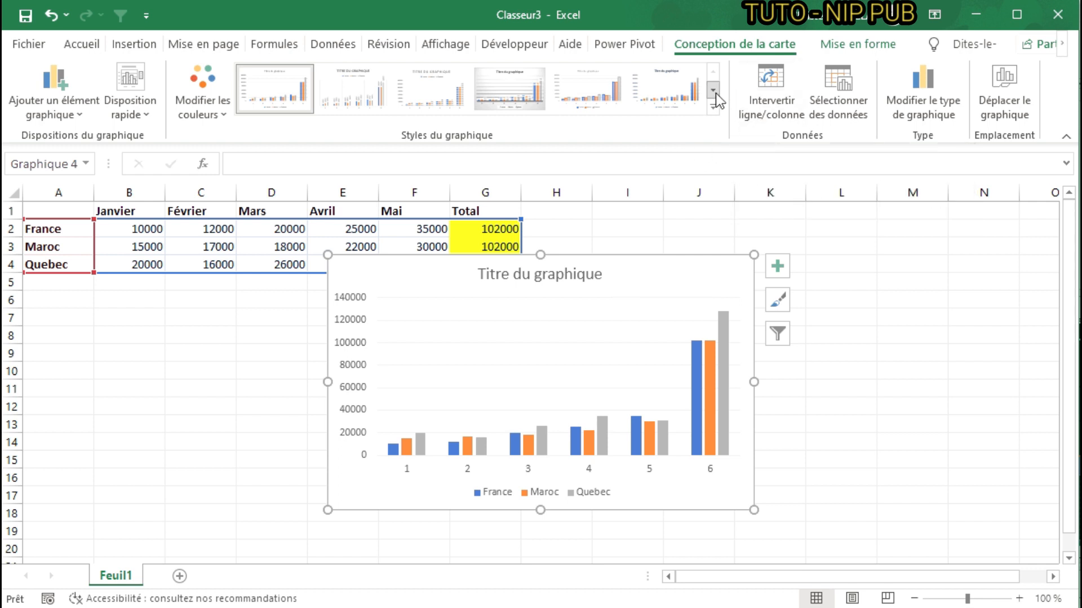
left_click(856, 44)
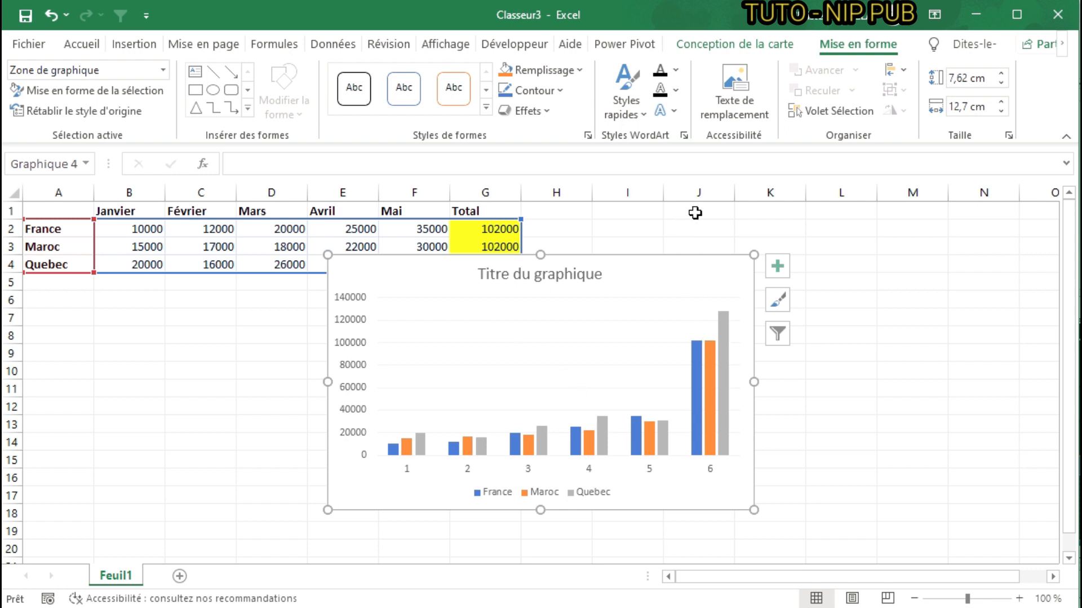
left_click(725, 50)
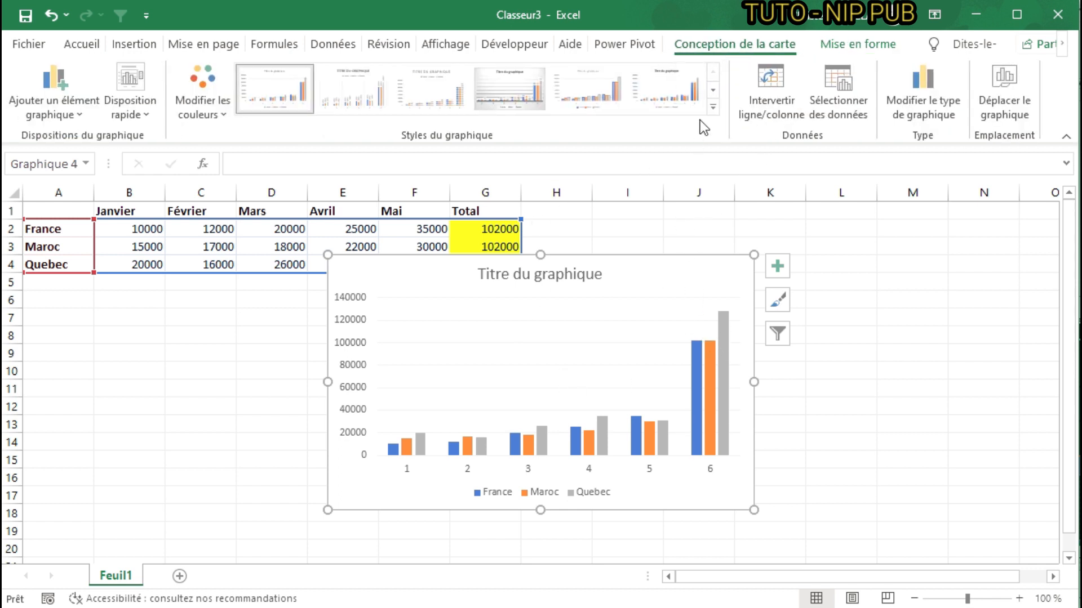
- Browse the chart styles, try the dark grey gridline style, and apply the white style with a capitalised title and fading columns
left_click(713, 90)
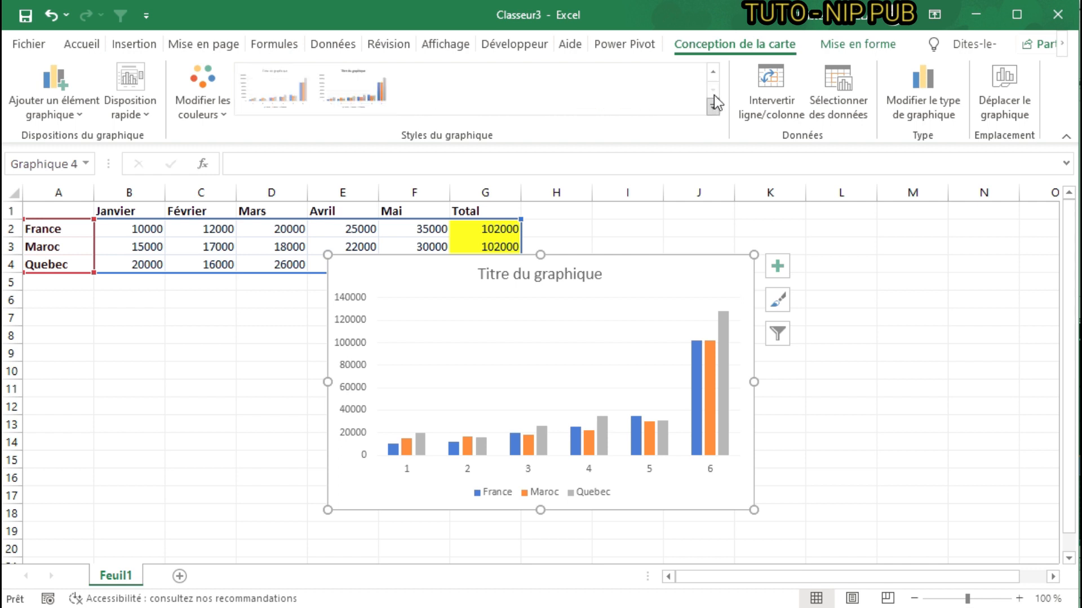
left_click(711, 79)
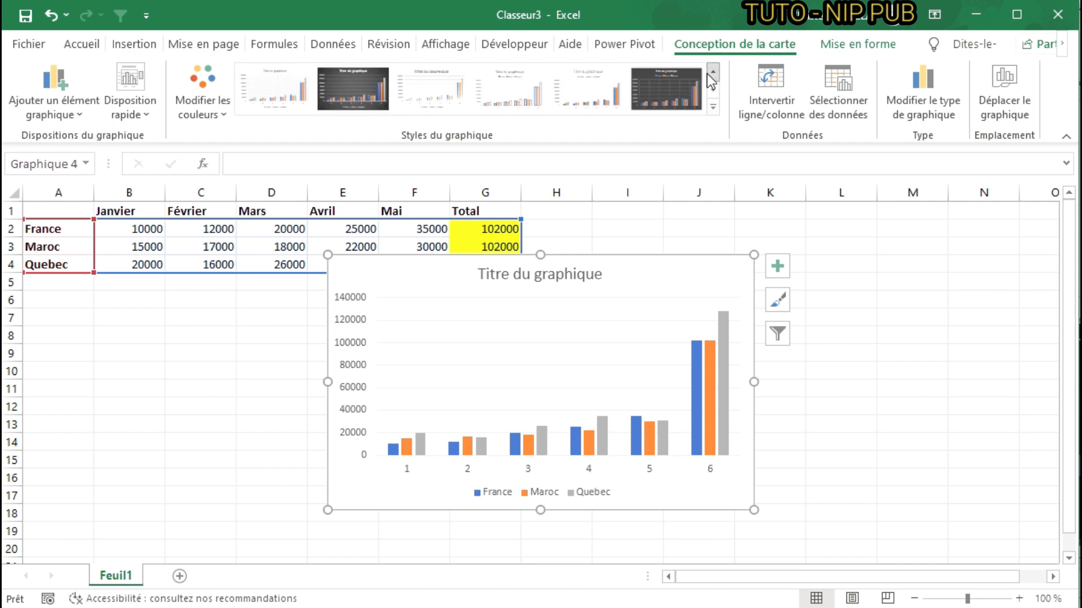
left_click(662, 93)
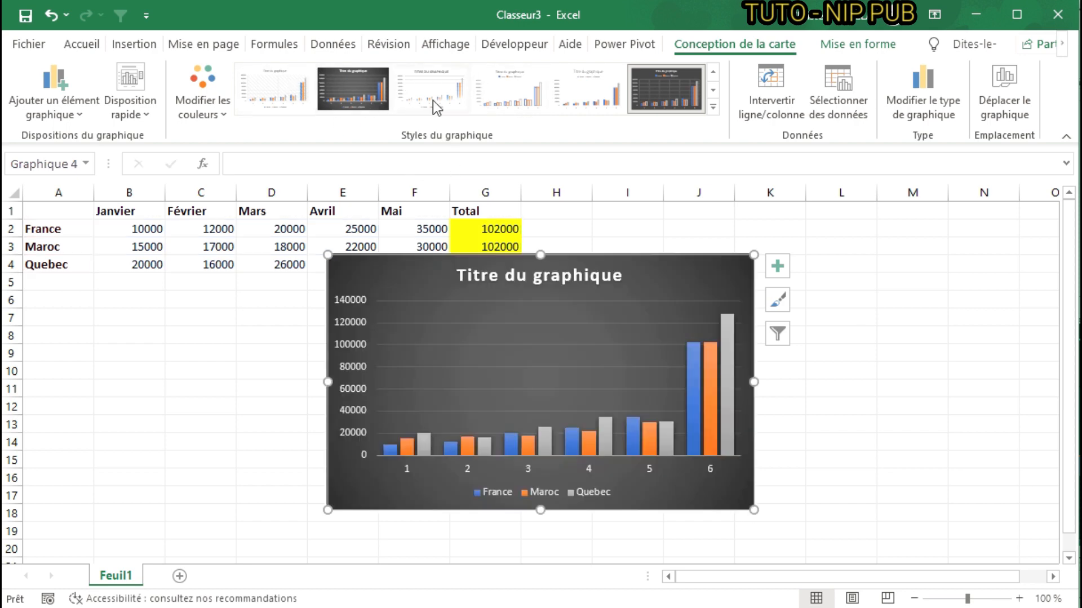
left_click(429, 100)
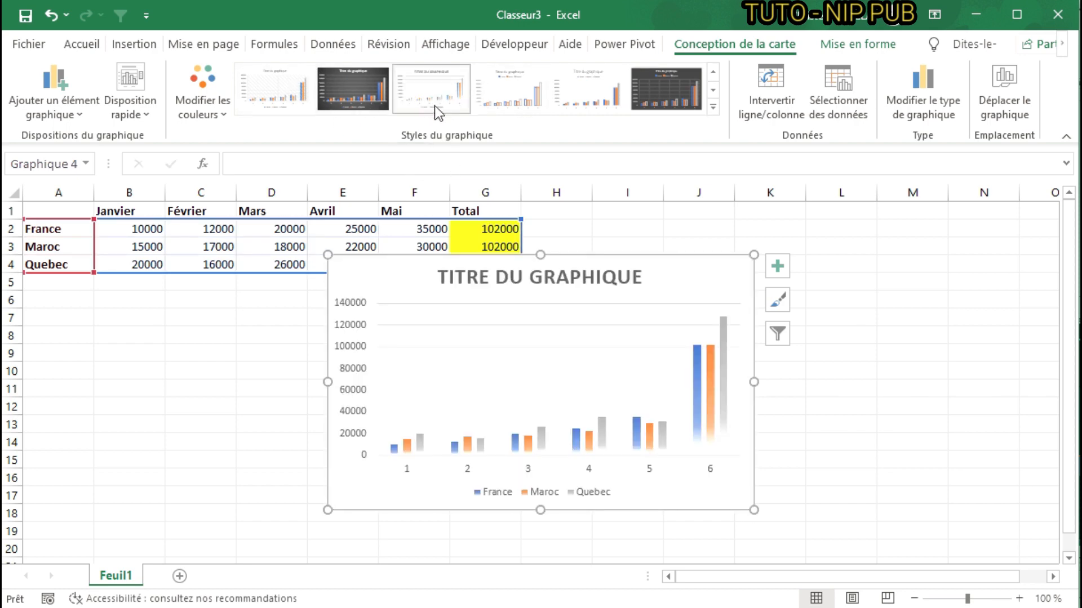